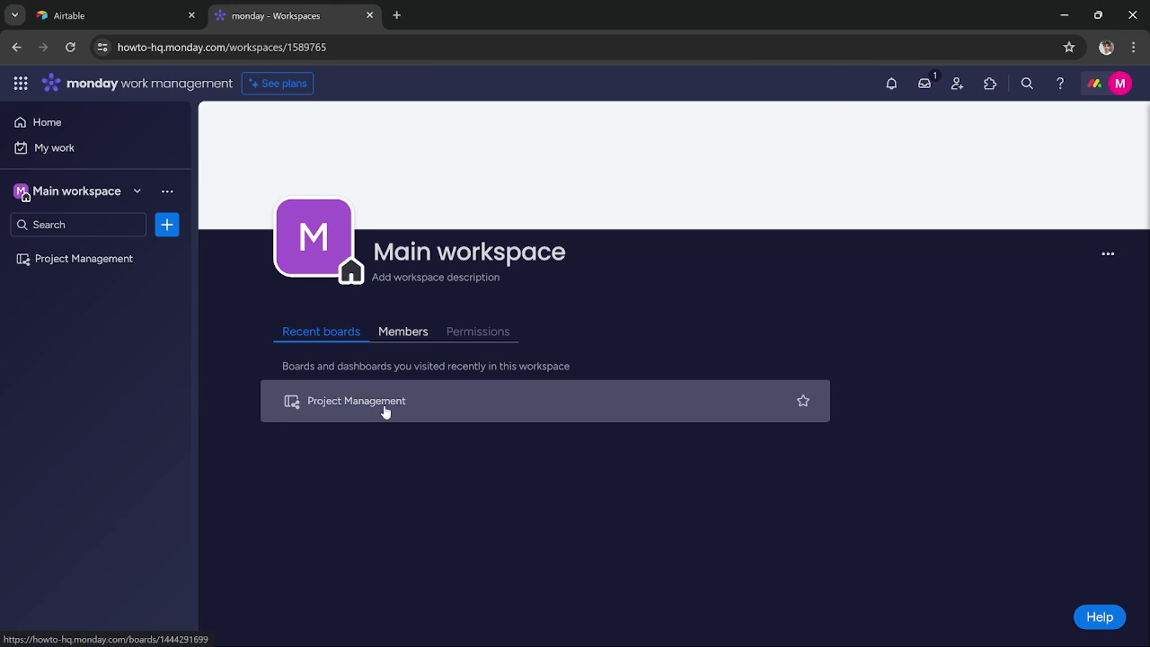
# Start adding a new board to the Main workspace from the template gallery.
pyautogui.click(167, 227)
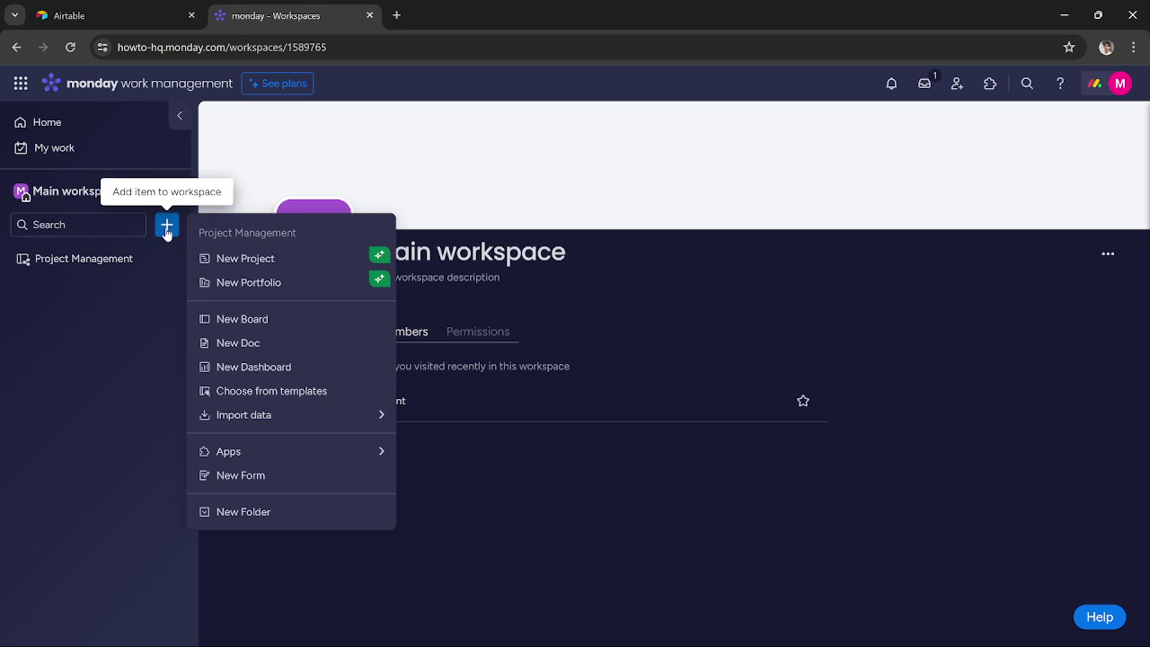
pyautogui.click(256, 392)
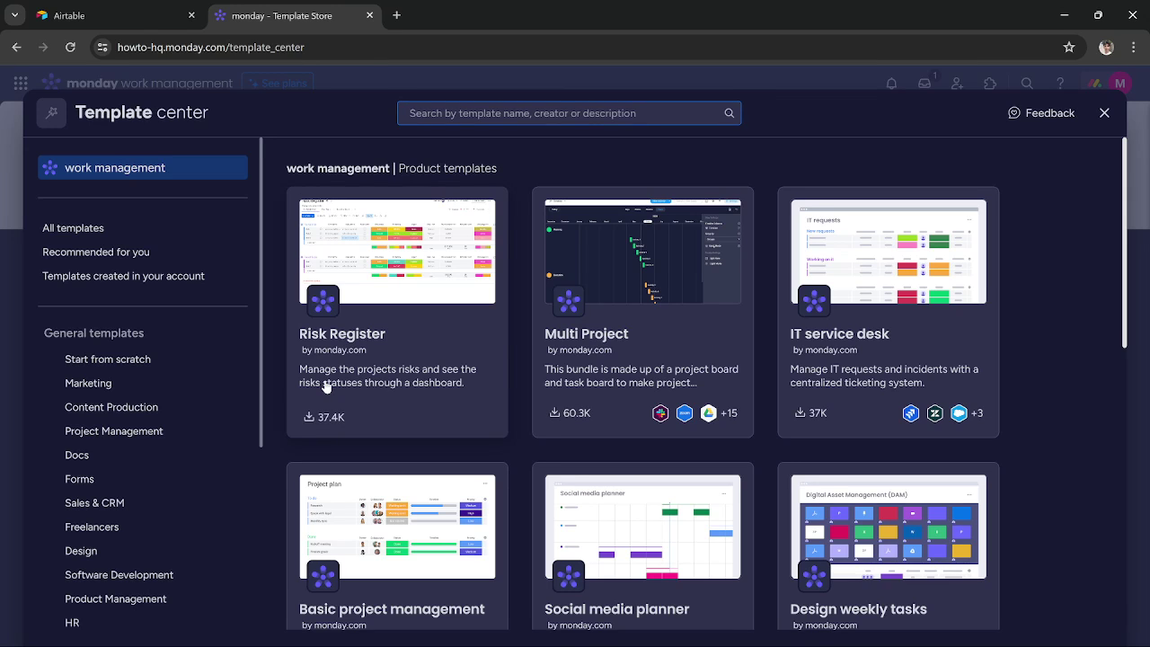
# Search templates for 'meet' and scroll down to the Meeting Agenda card.
pyautogui.write('meet')
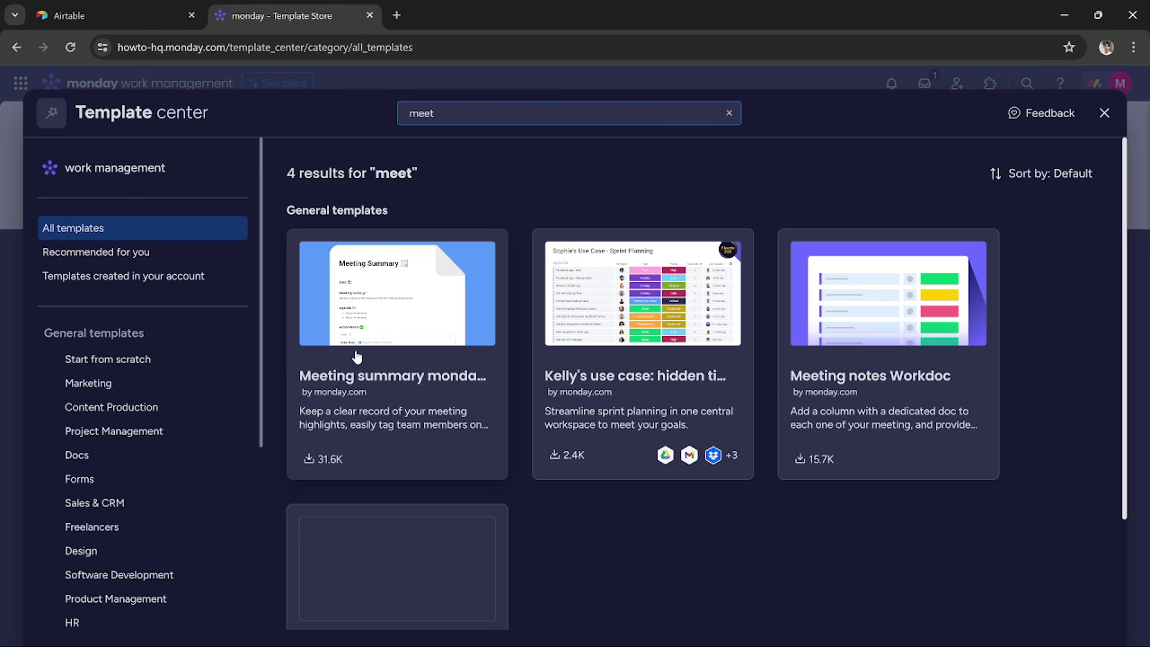
pyautogui.scroll(-1, 488, 197)
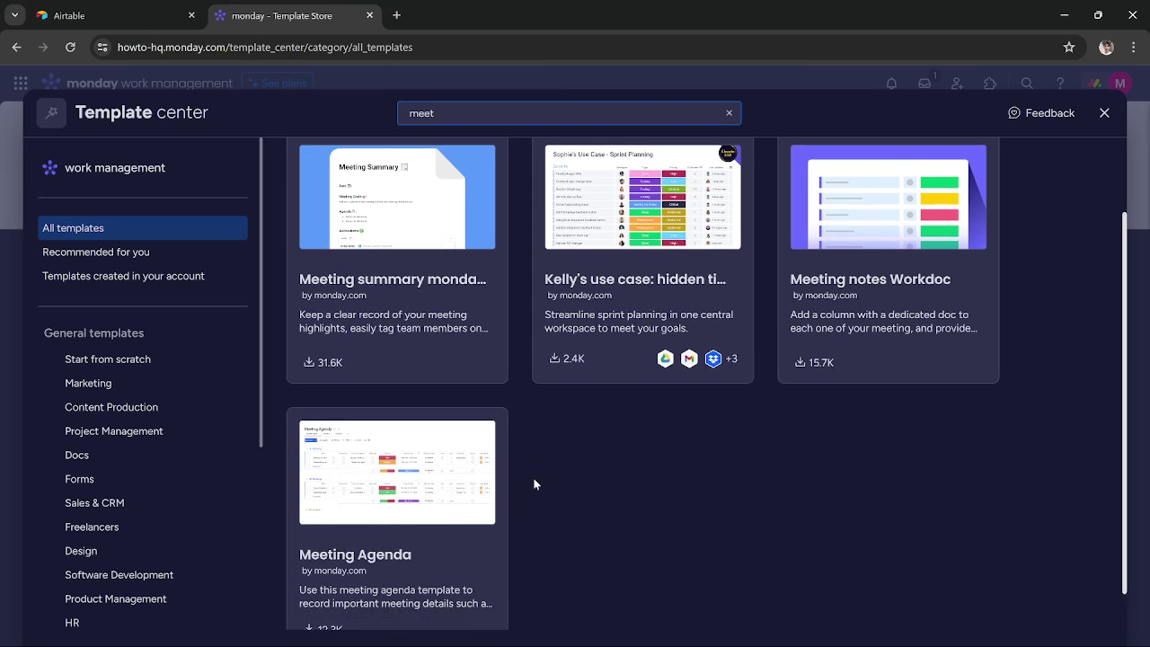
pyautogui.scroll(-1, 503, 476)
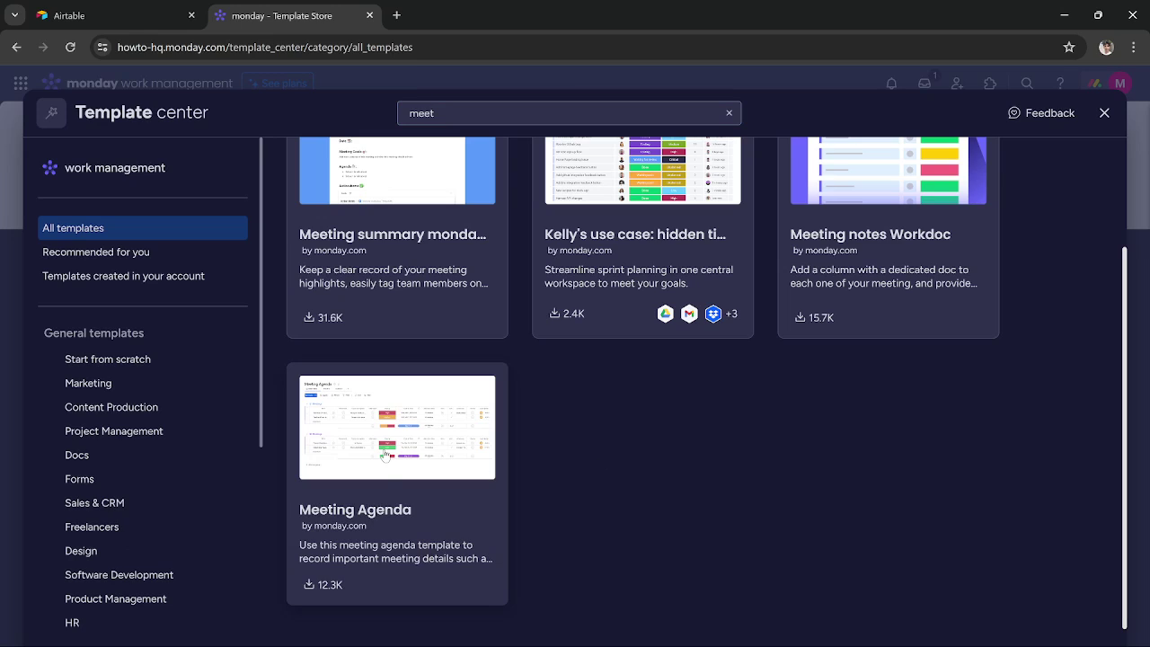
# Use the Meeting Agenda template to create its board with Q1 and Q2 Meetings groups.
pyautogui.click(384, 455)
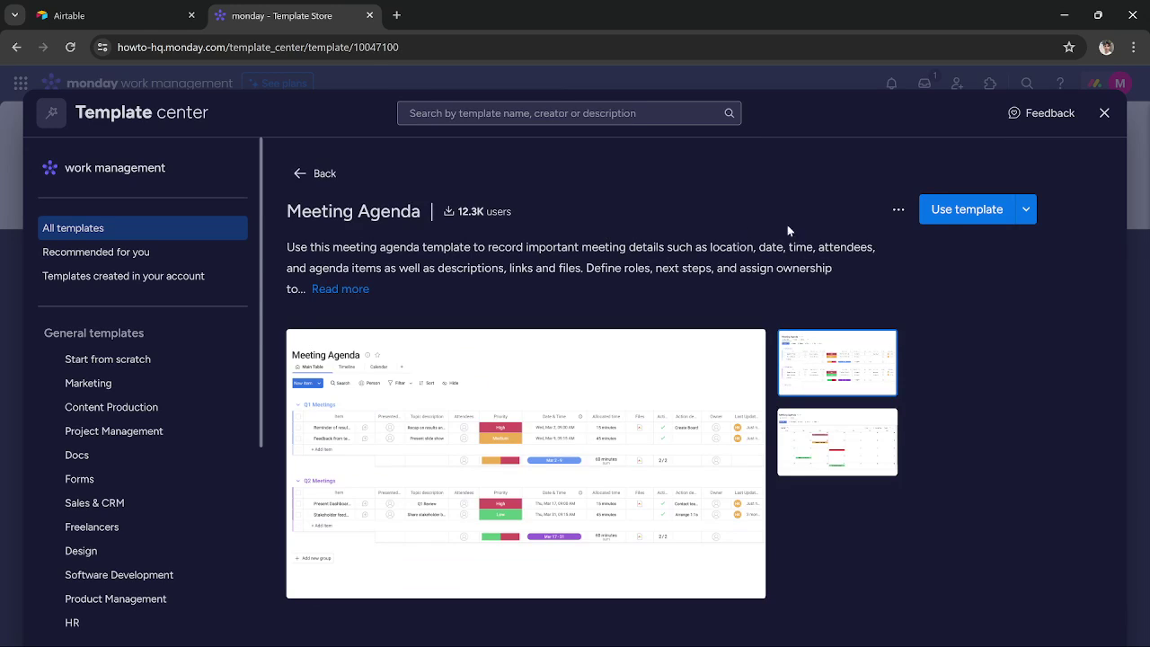
pyautogui.click(951, 212)
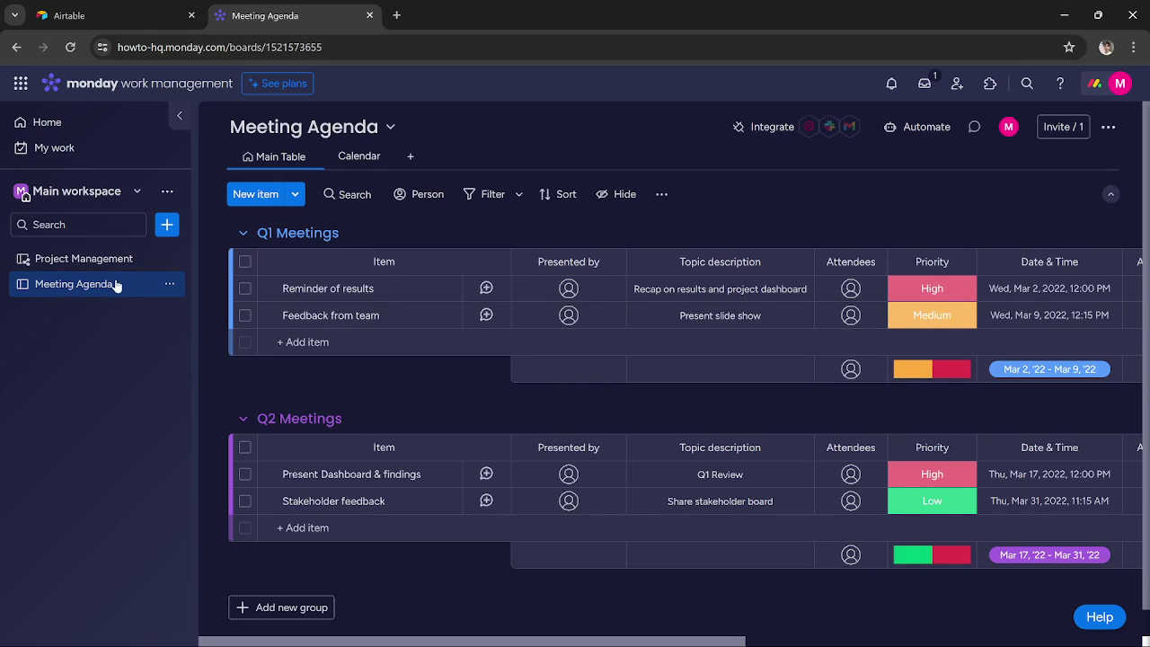
pyautogui.scroll(-1, 494, 246)
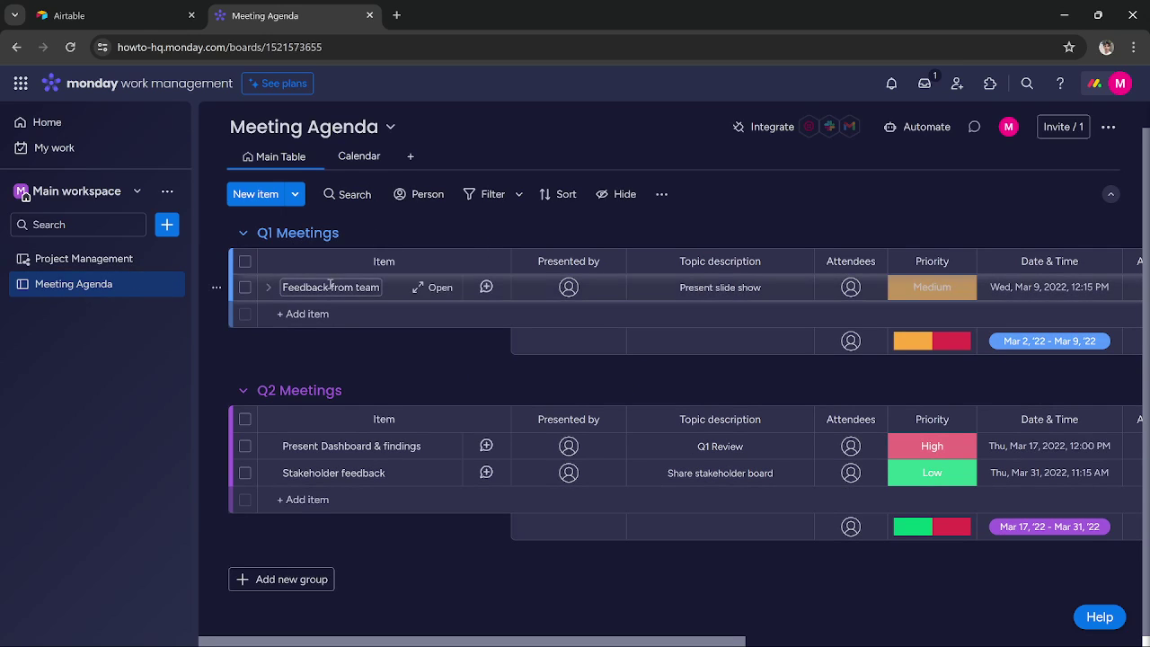
pyautogui.scroll(1, 354, 262)
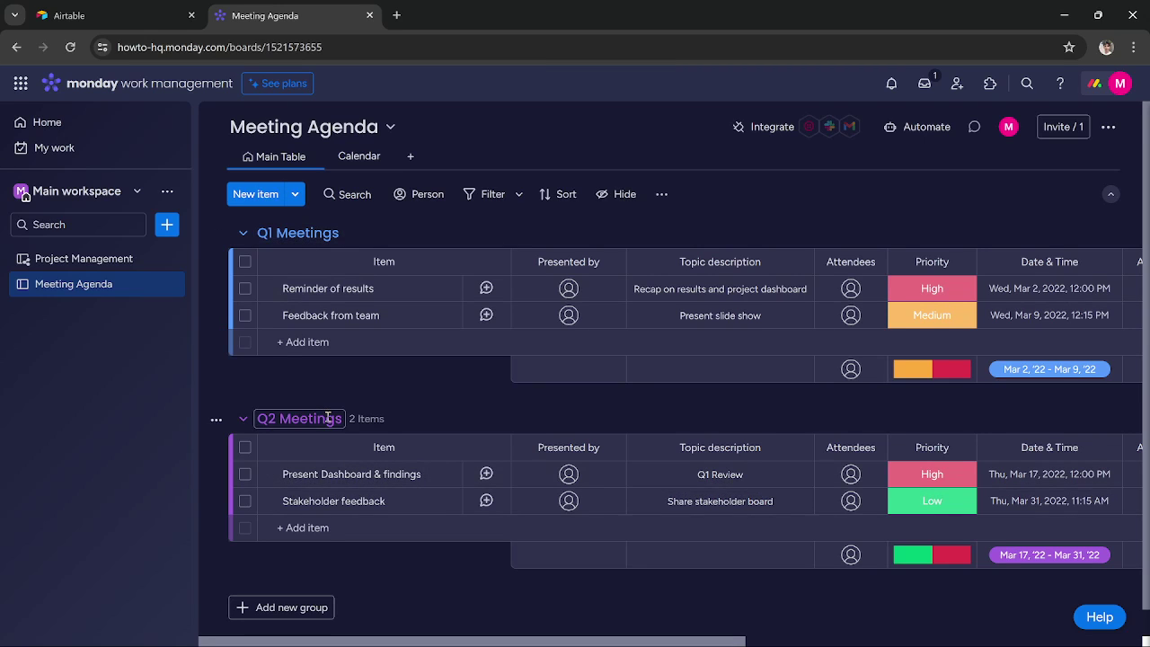
pyautogui.scroll(-1, 327, 419)
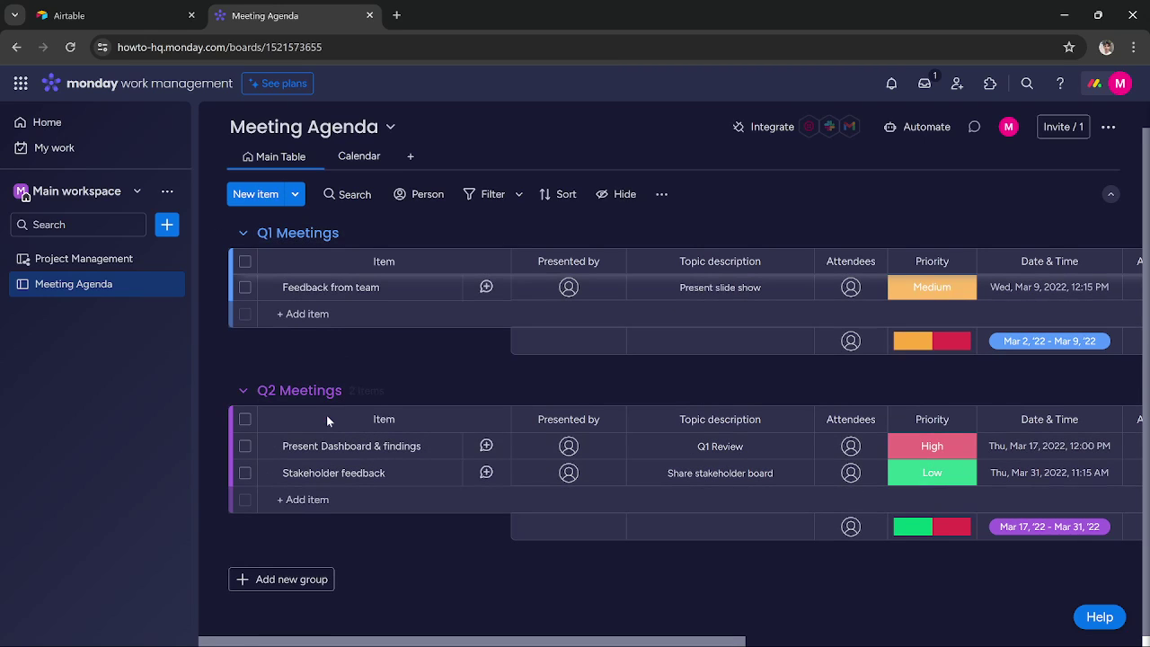
pyautogui.click(278, 579)
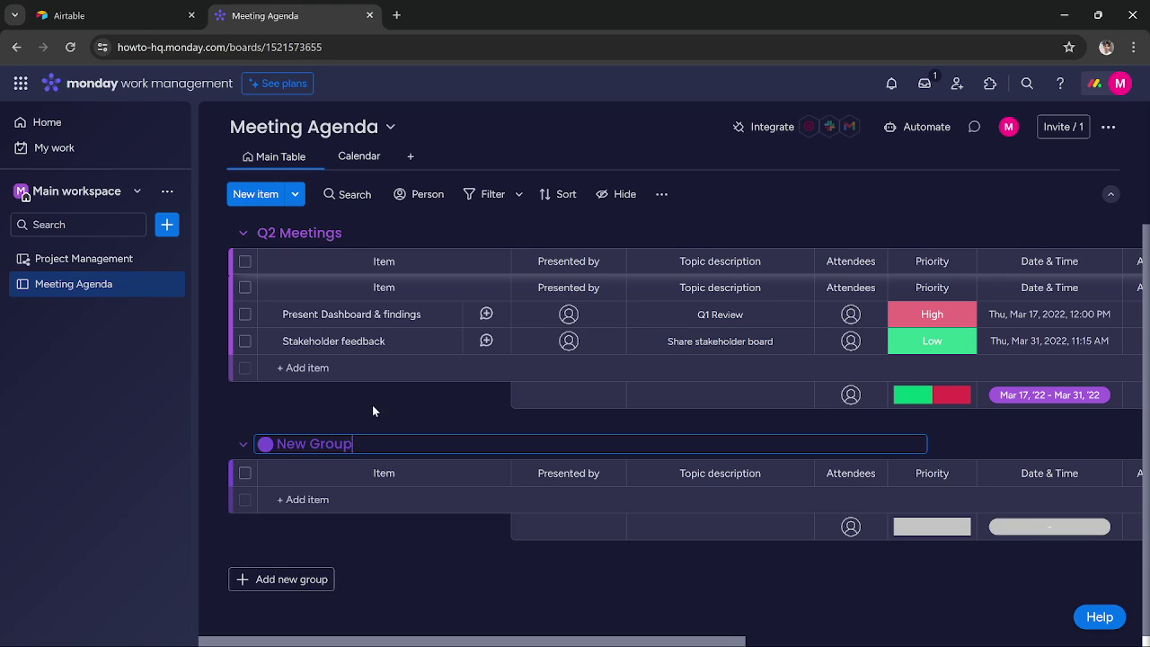
pyautogui.click(374, 411)
pyautogui.click(217, 446)
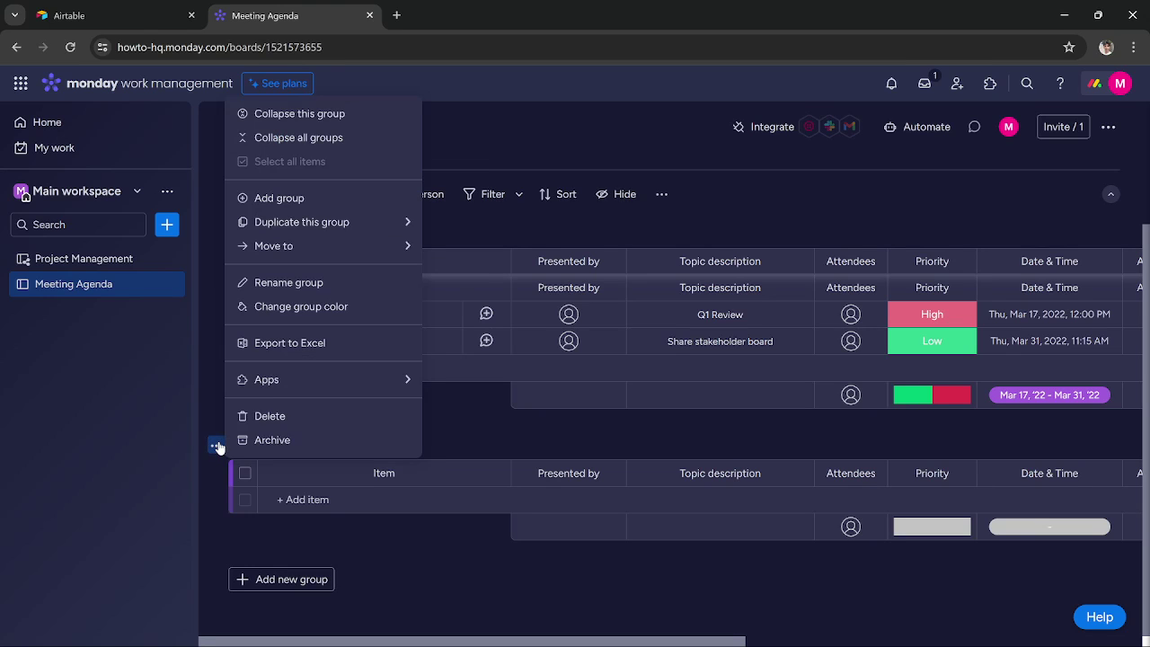
pyautogui.click(269, 416)
pyautogui.click(723, 390)
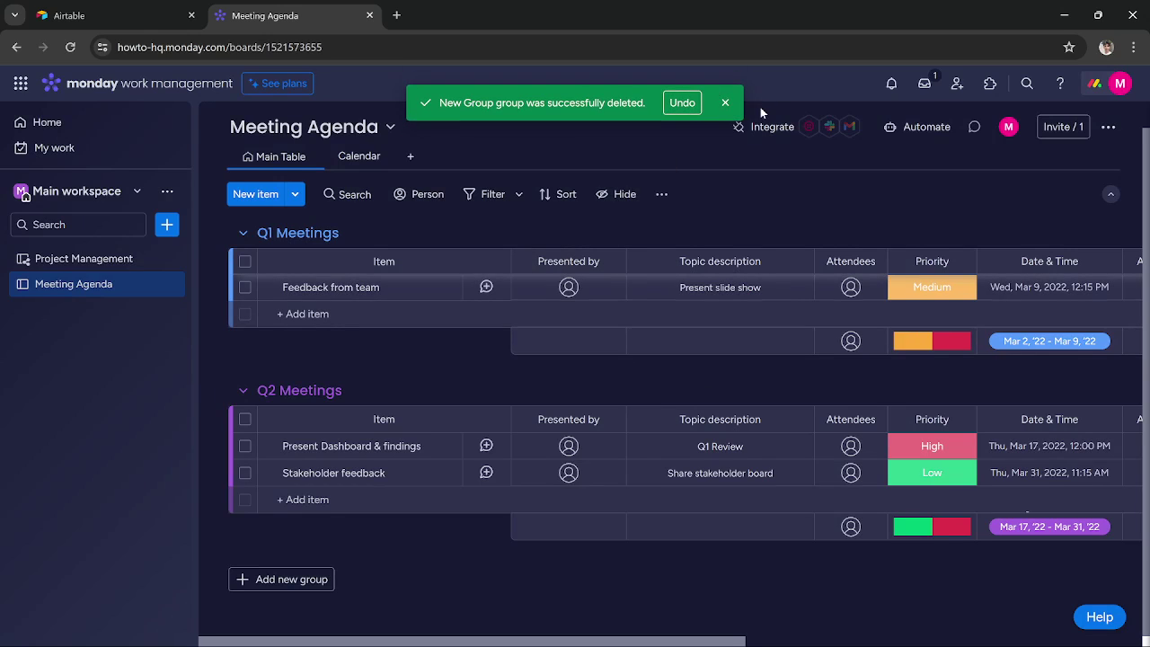
pyautogui.click(727, 97)
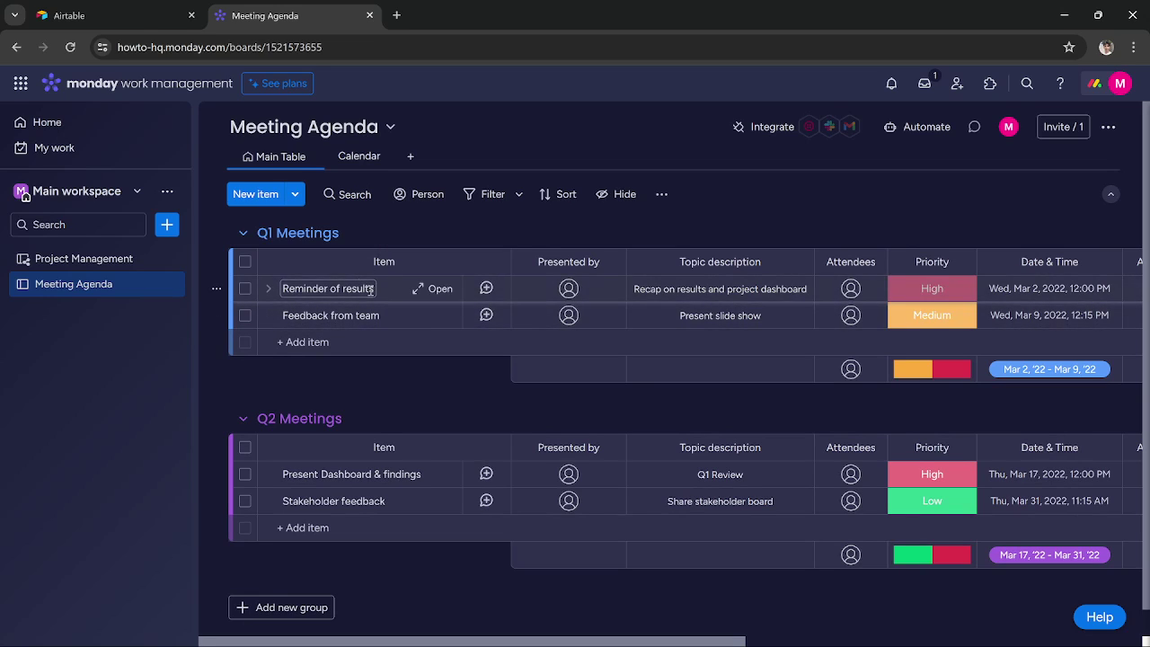
# Leave Reminder of results unassigned and set its topic description to 'Recap on results and project dashboard'.
pyautogui.click(568, 289)
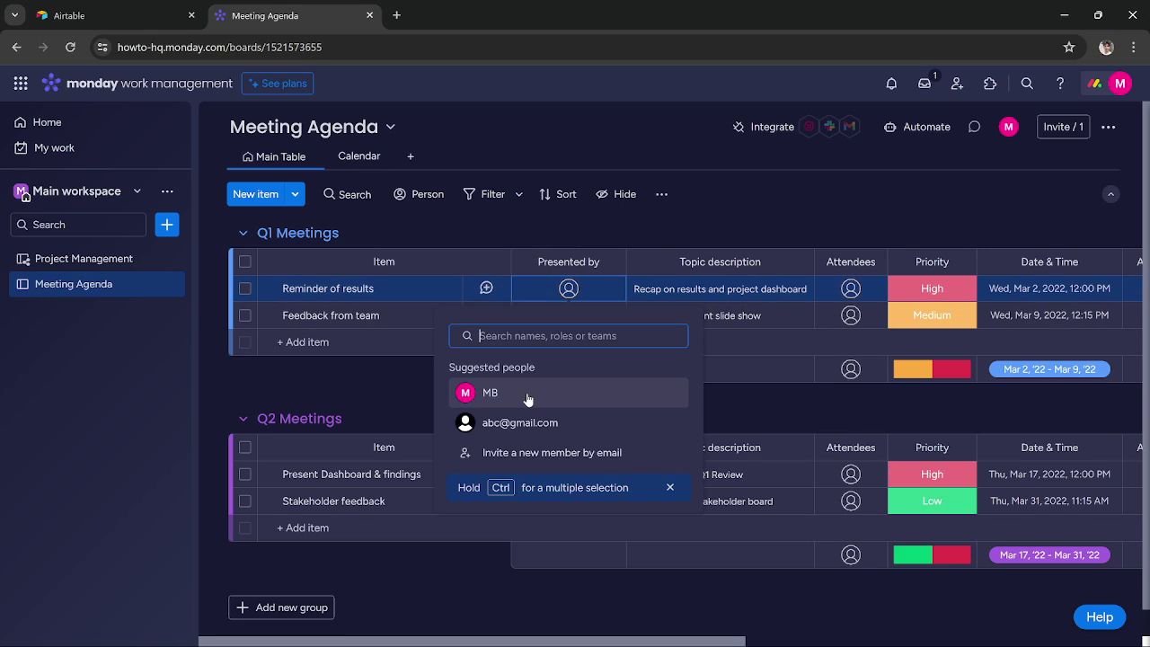
pyautogui.click(376, 394)
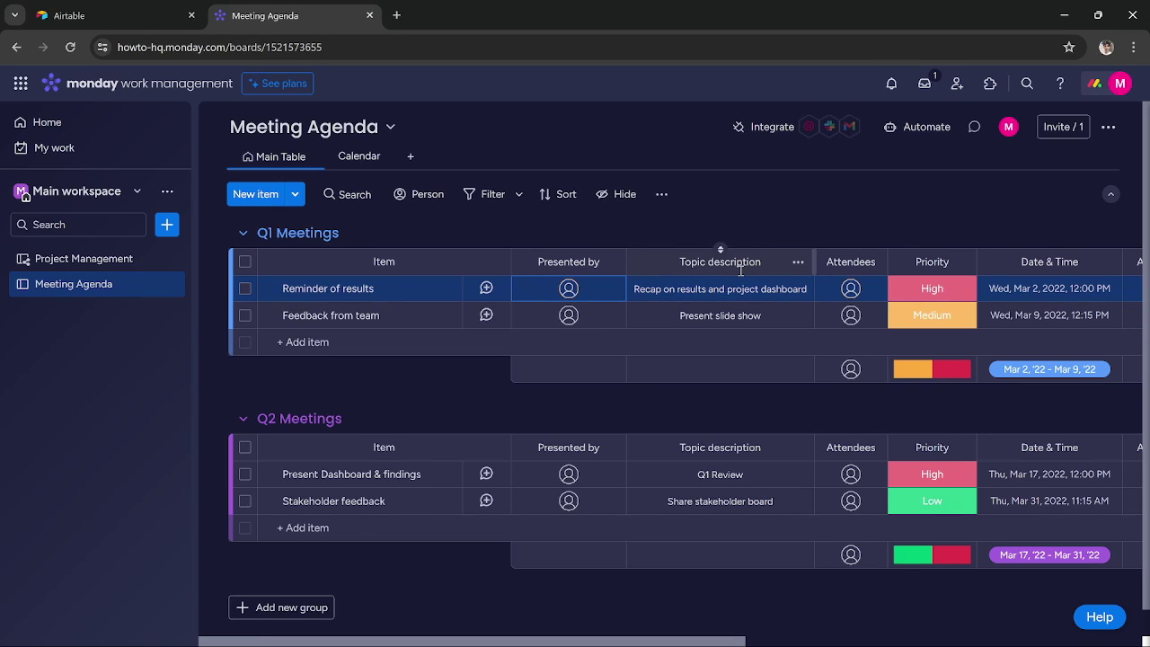
pyautogui.click(701, 288)
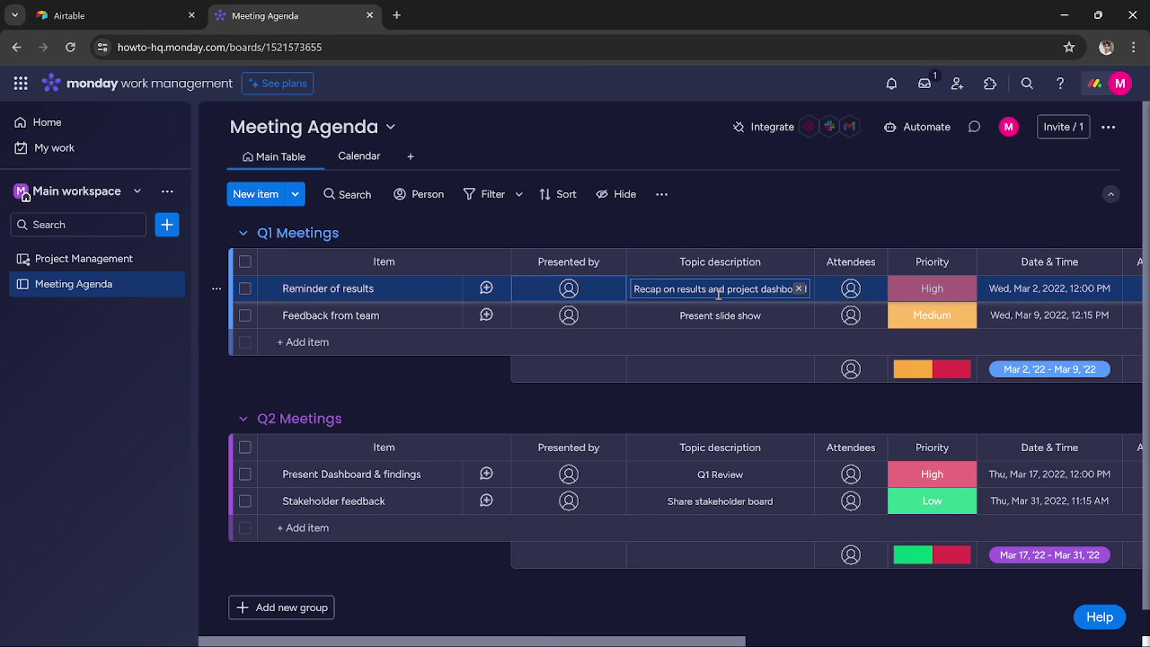
pyautogui.click(726, 288)
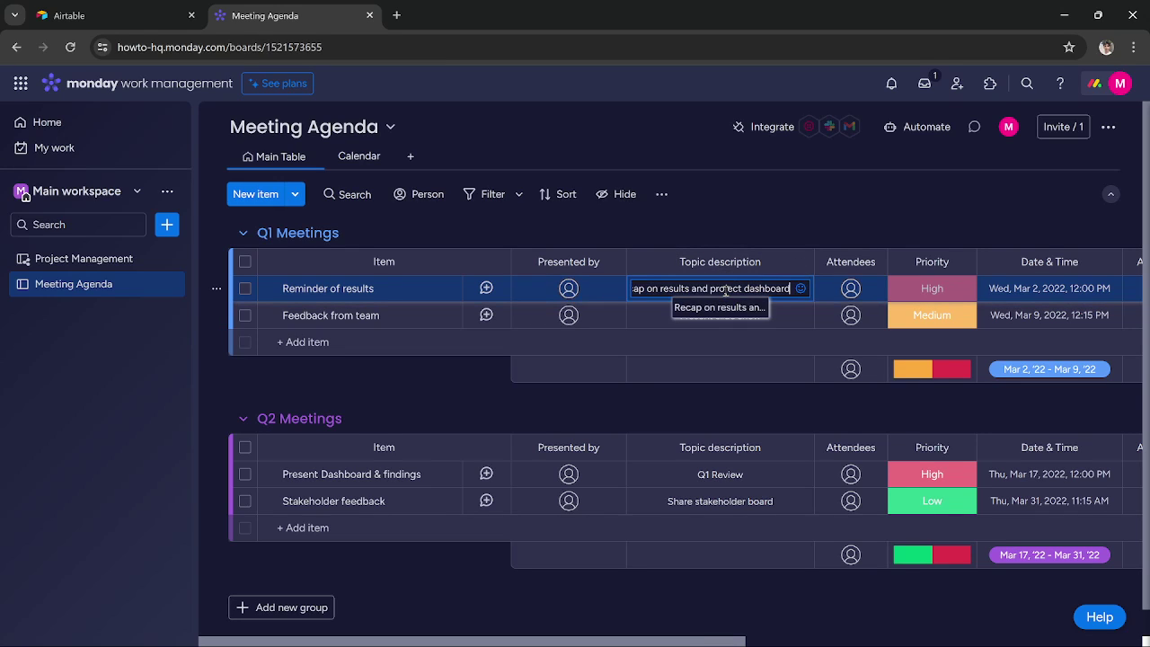
pyautogui.click(678, 222)
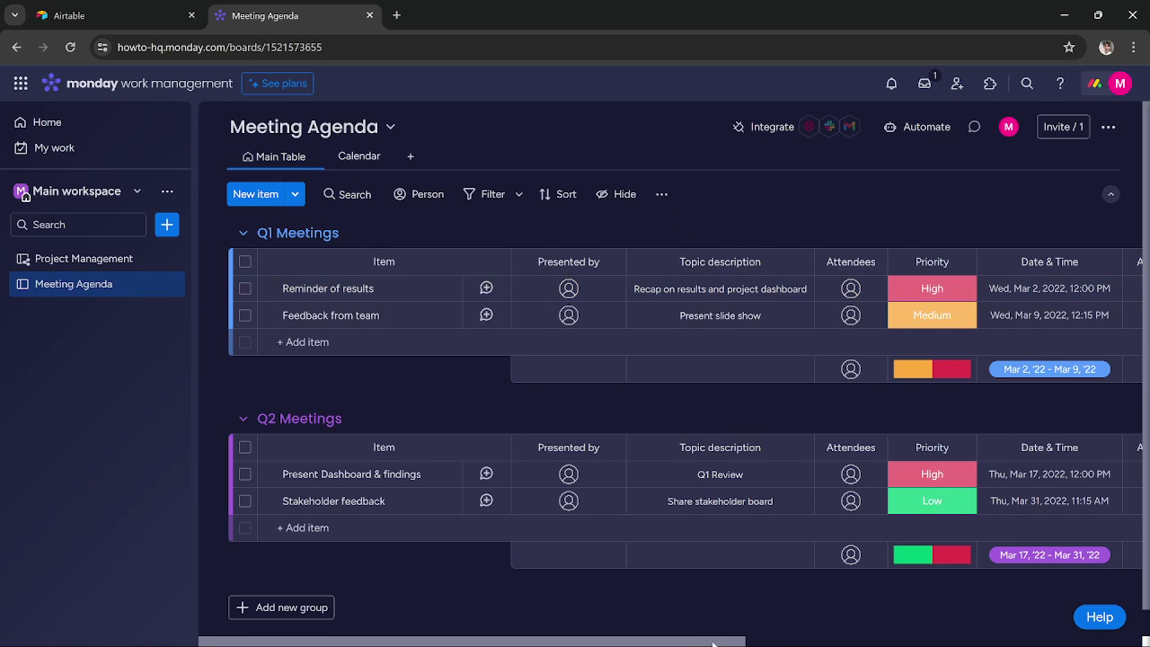
pyautogui.moveTo(713, 643); pyautogui.dragTo(809, 640)
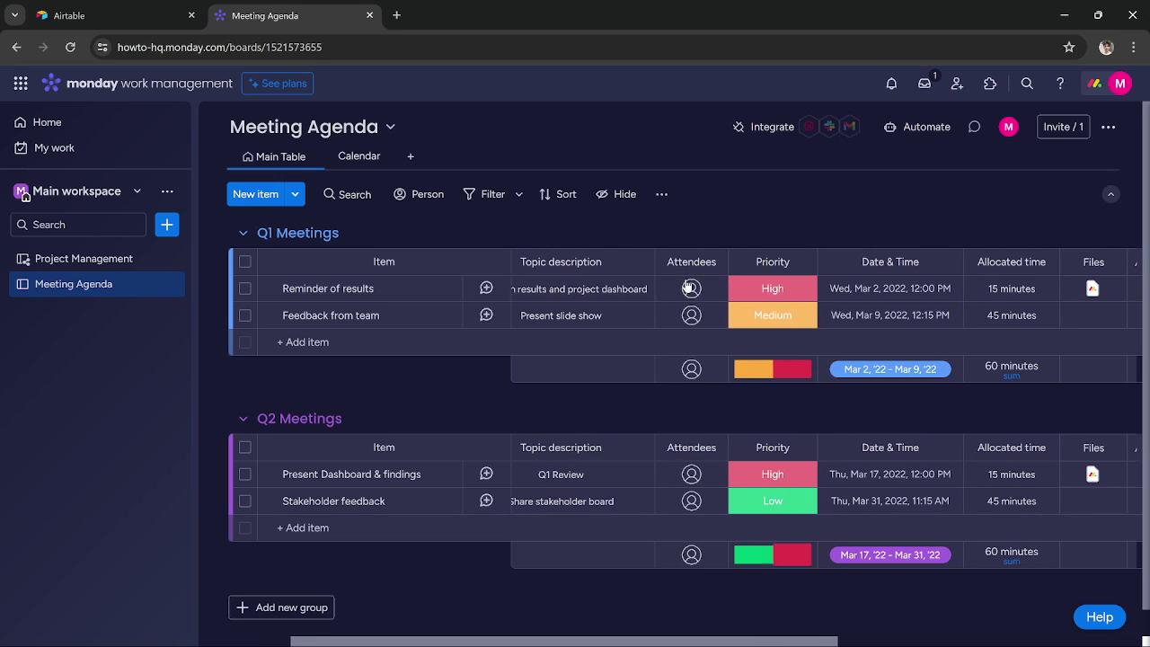
pyautogui.click(690, 288)
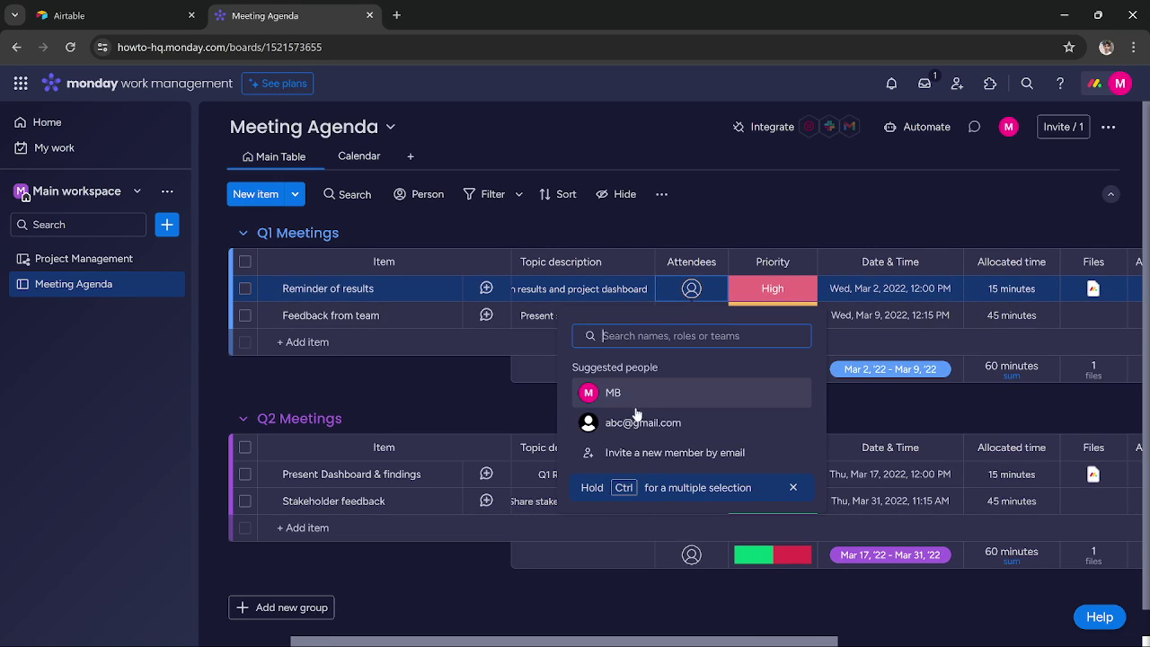
pyautogui.click(683, 228)
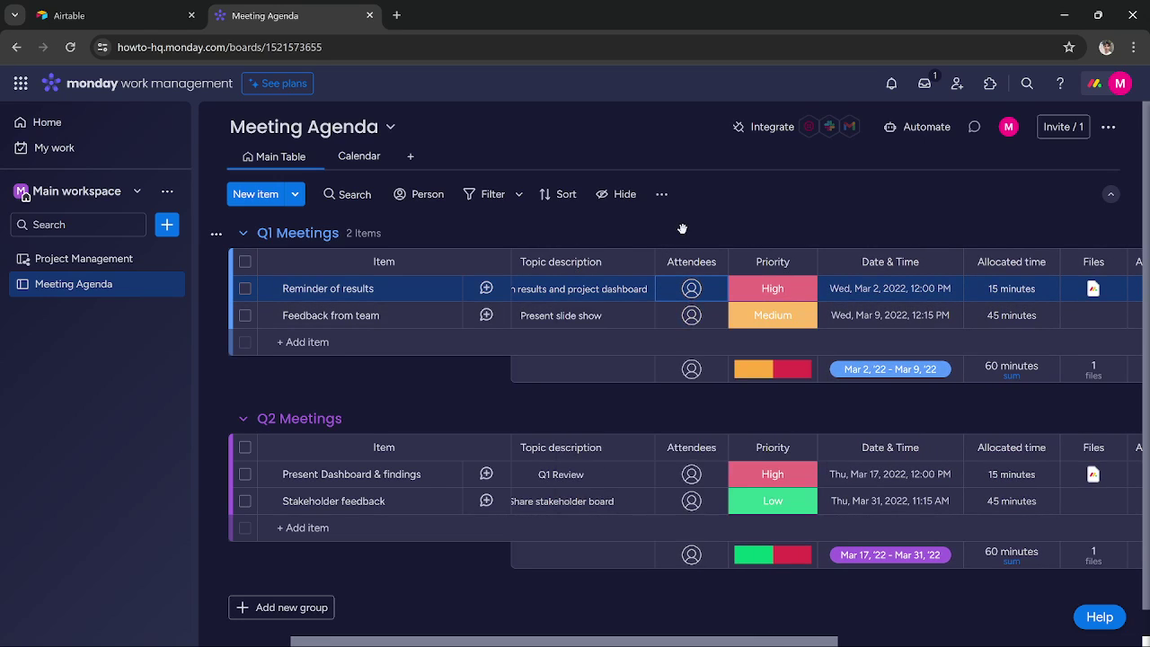
pyautogui.click(755, 296)
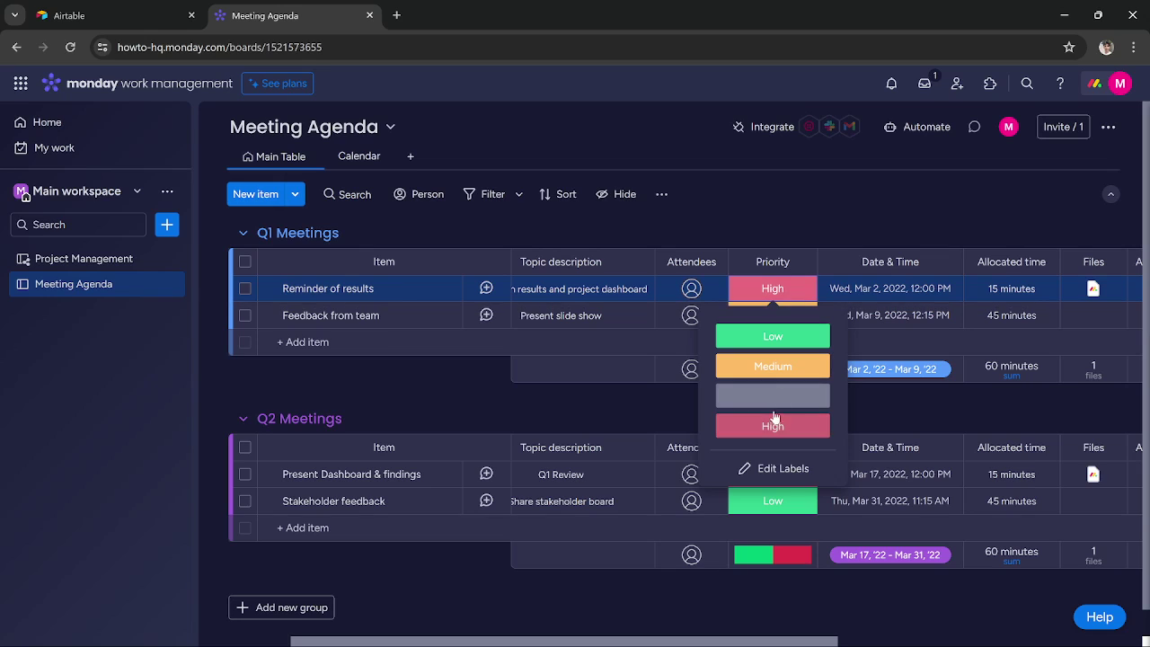
pyautogui.click(773, 368)
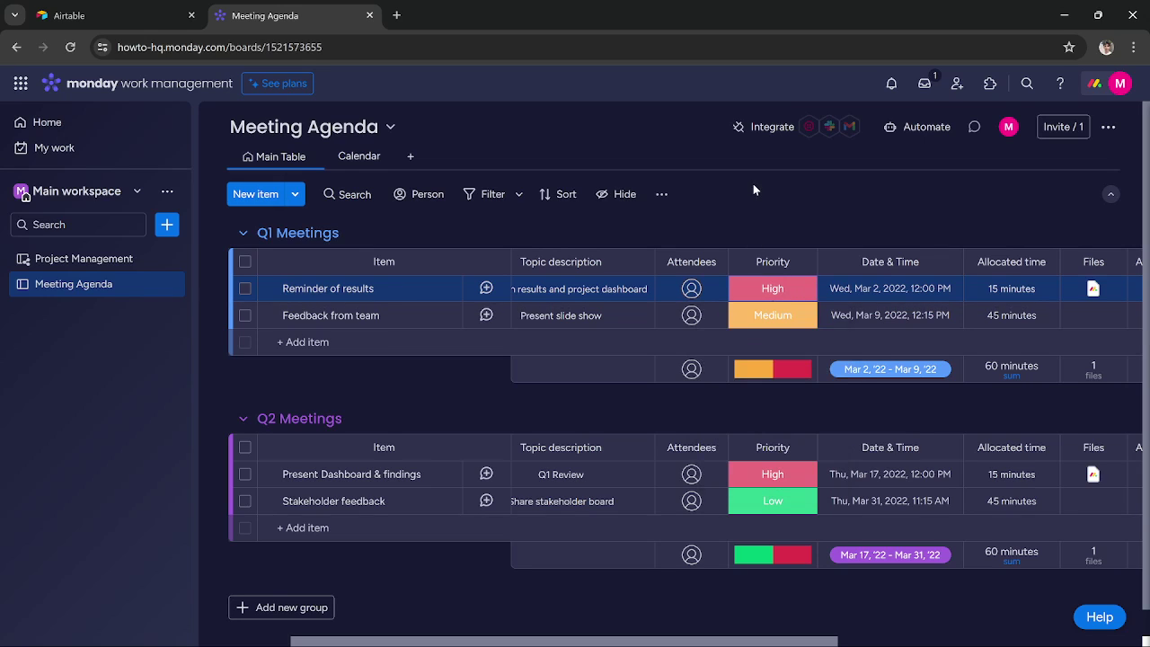
pyautogui.click(782, 317)
pyautogui.click(761, 240)
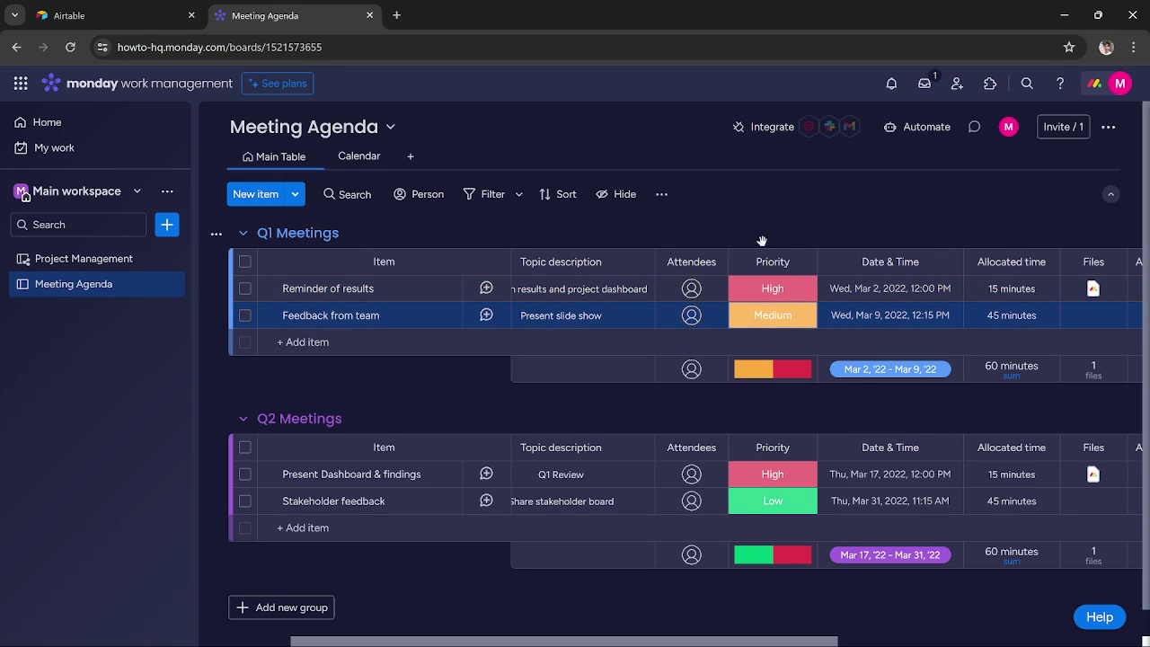
pyautogui.moveTo(758, 637); pyautogui.dragTo(967, 571)
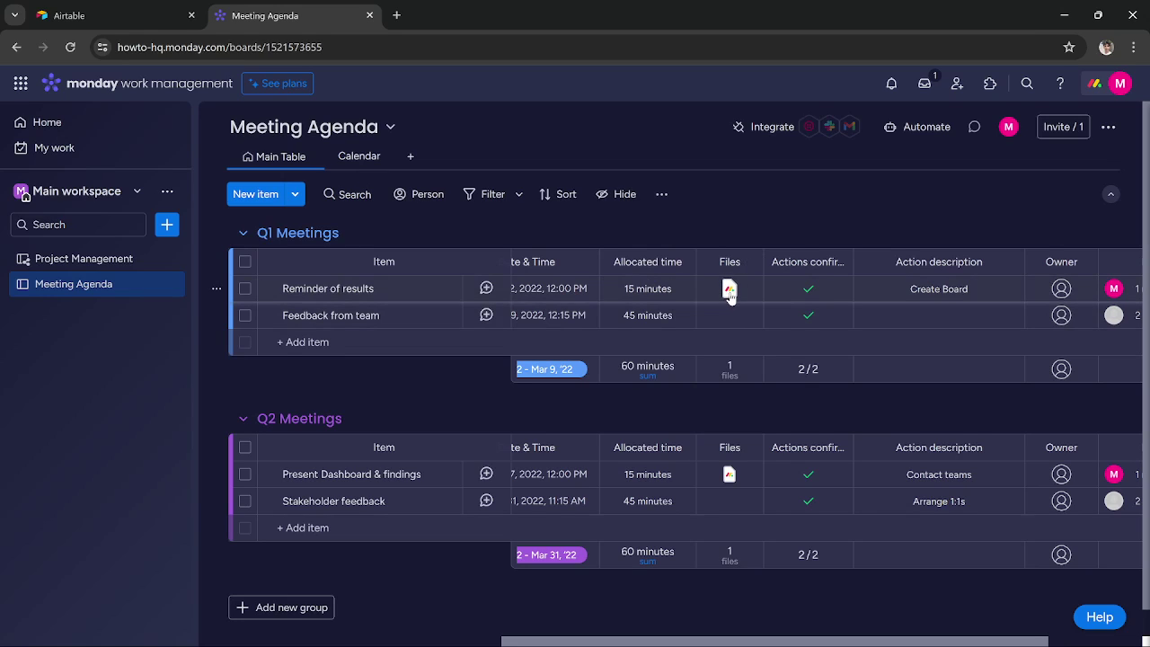
pyautogui.click(798, 286)
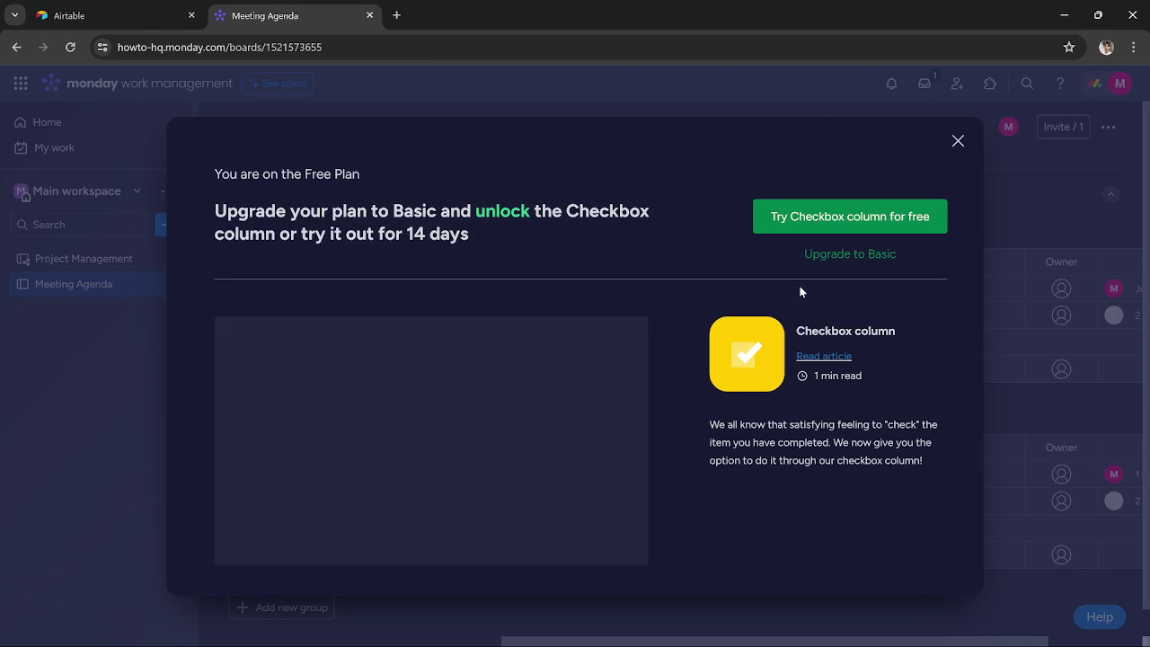
pyautogui.click(958, 142)
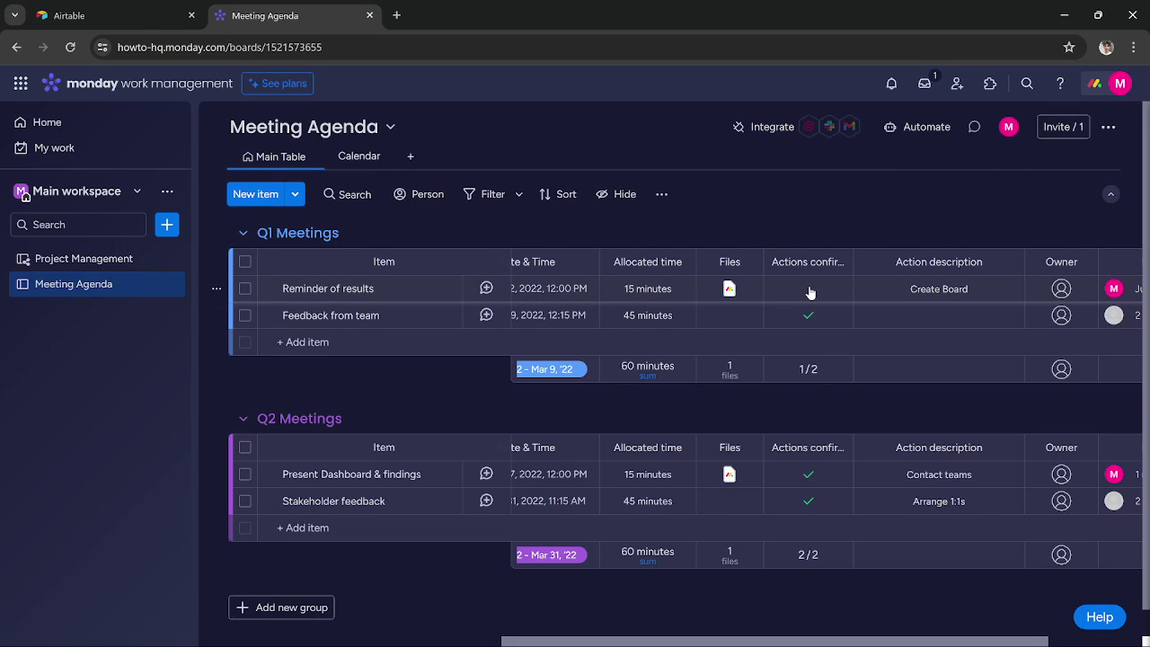
pyautogui.click(810, 289)
pyautogui.click(959, 142)
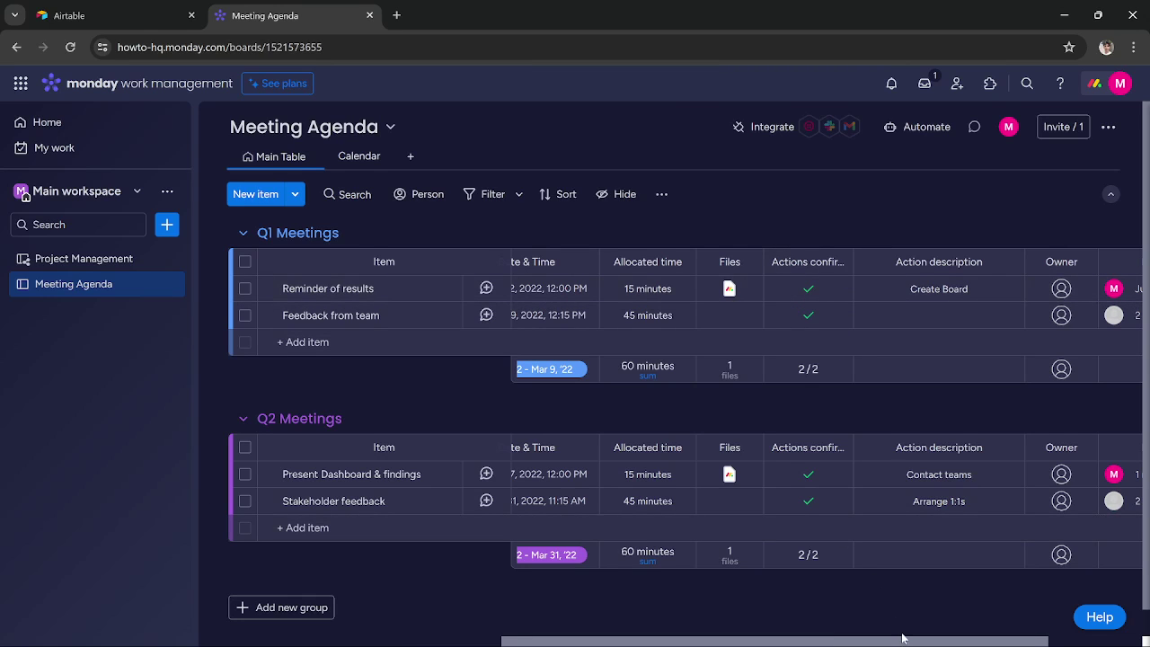
pyautogui.hscroll(3, 903, 640)
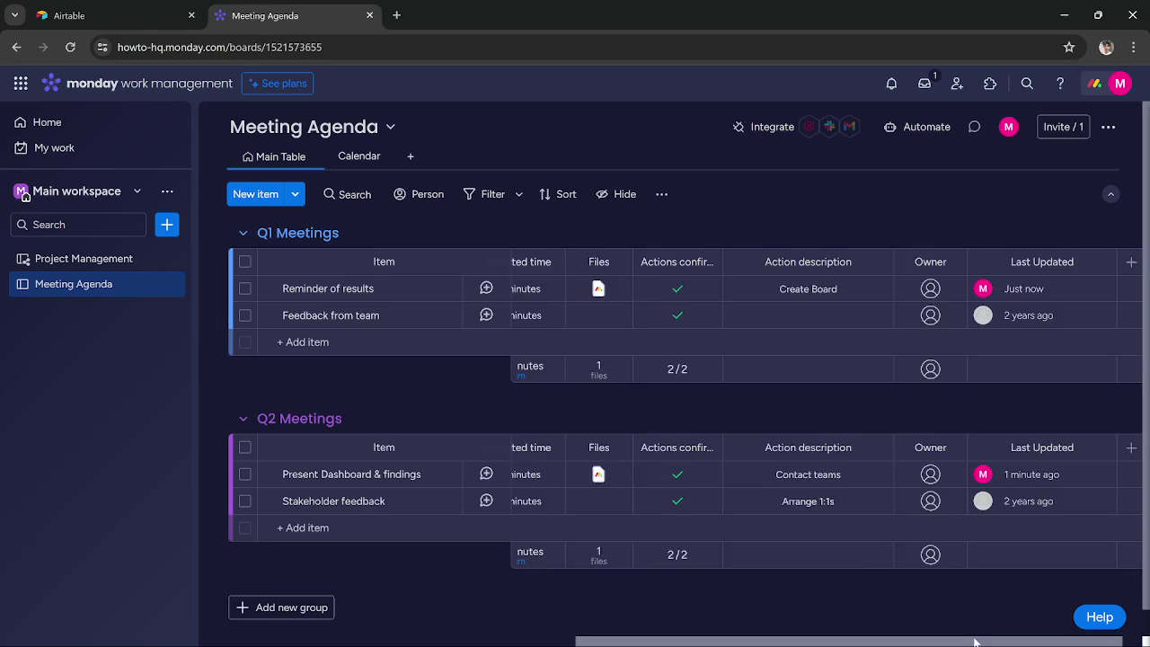
pyautogui.moveTo(960, 644); pyautogui.dragTo(1037, 636)
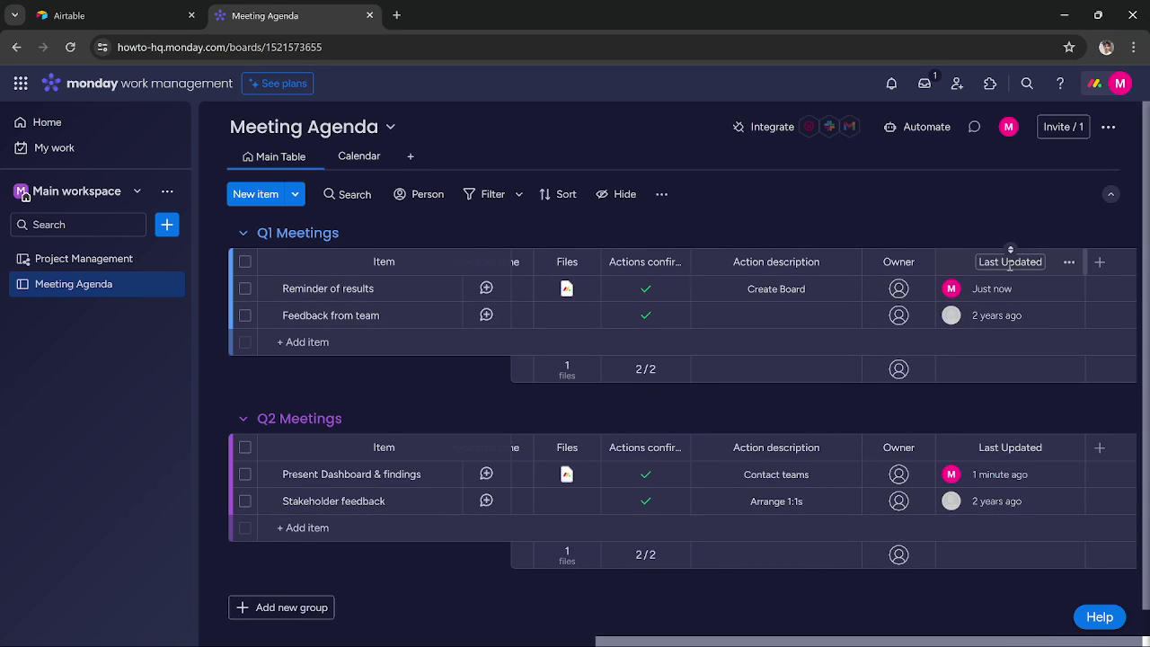
pyautogui.click(1009, 322)
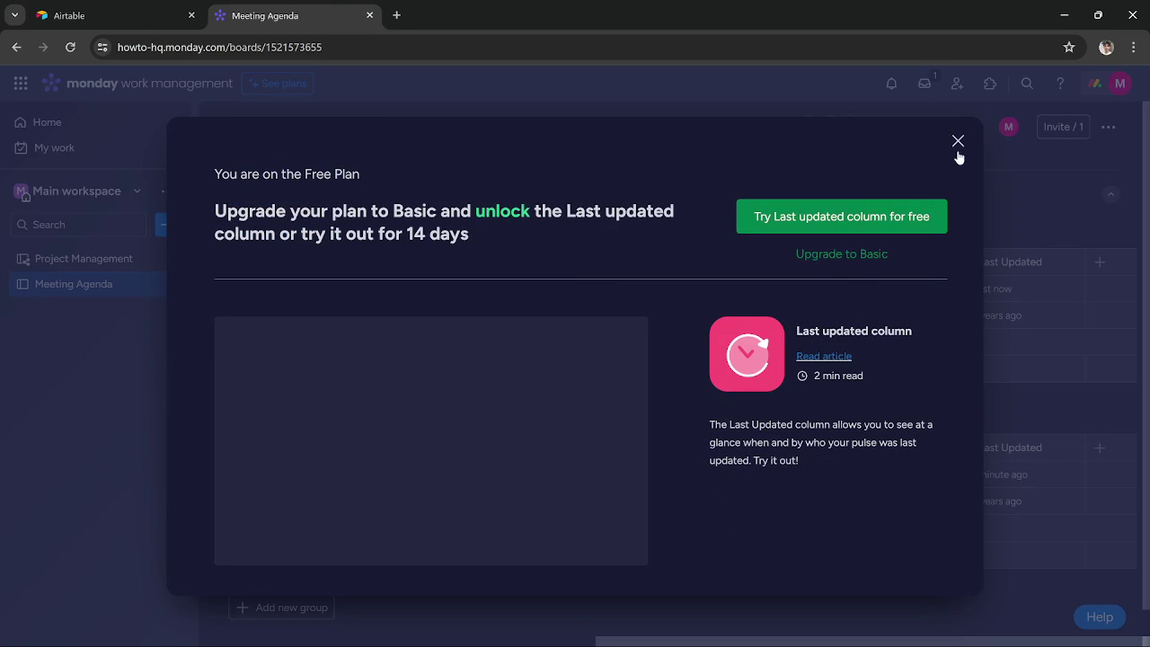
pyautogui.click(956, 141)
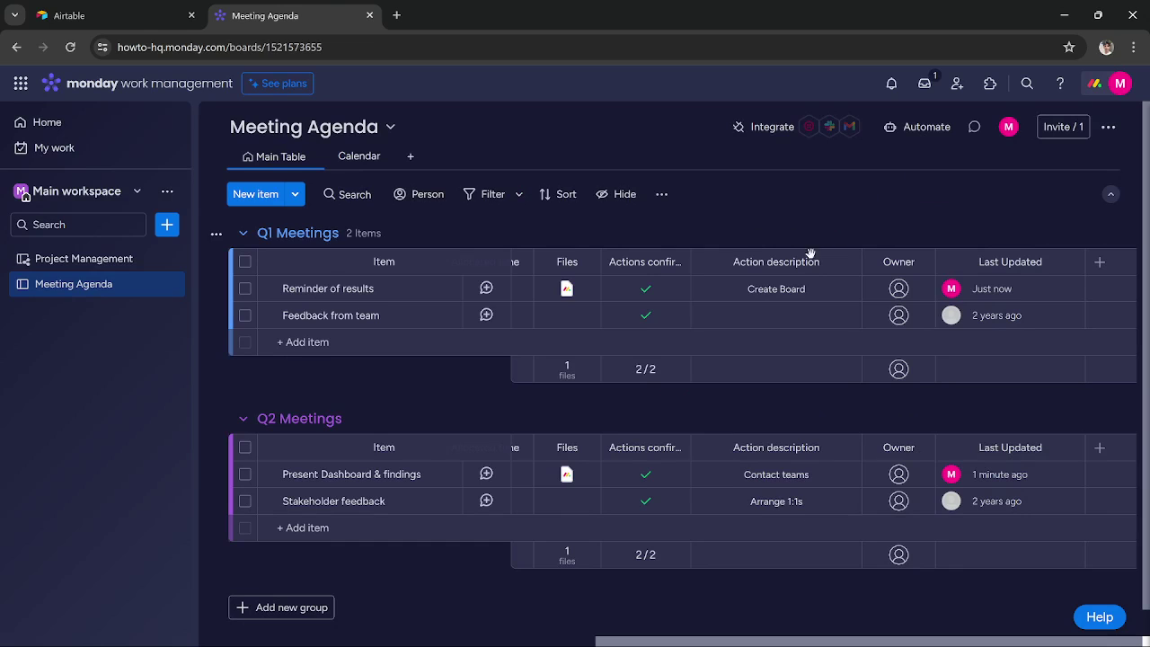
pyautogui.moveTo(984, 641); pyautogui.dragTo(547, 637)
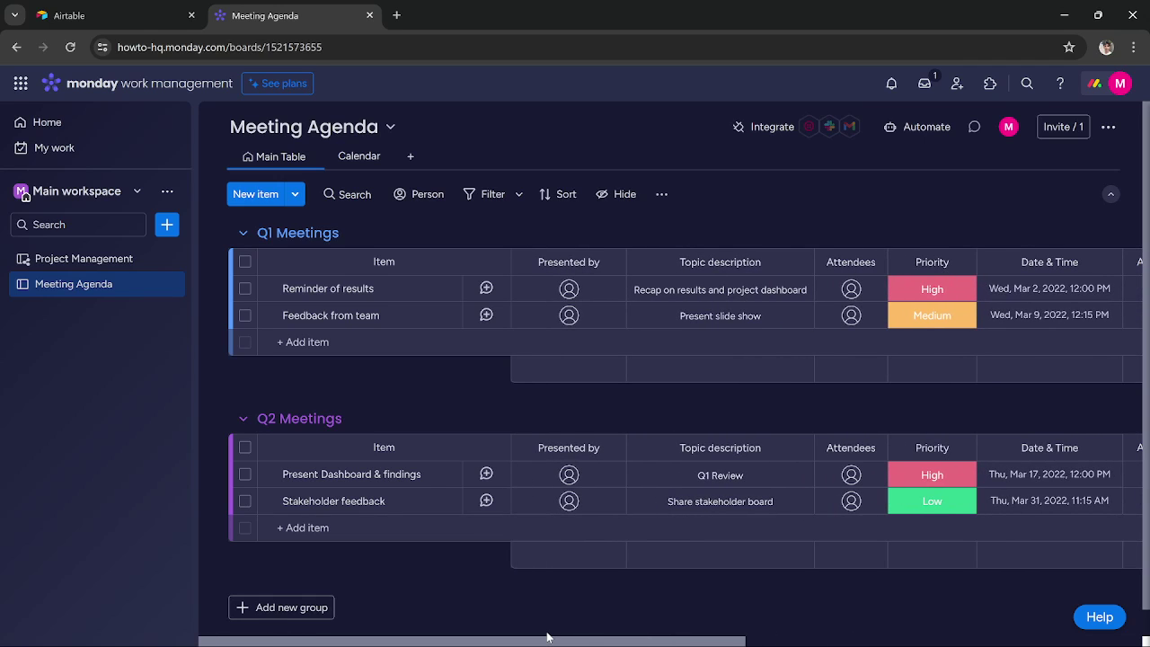